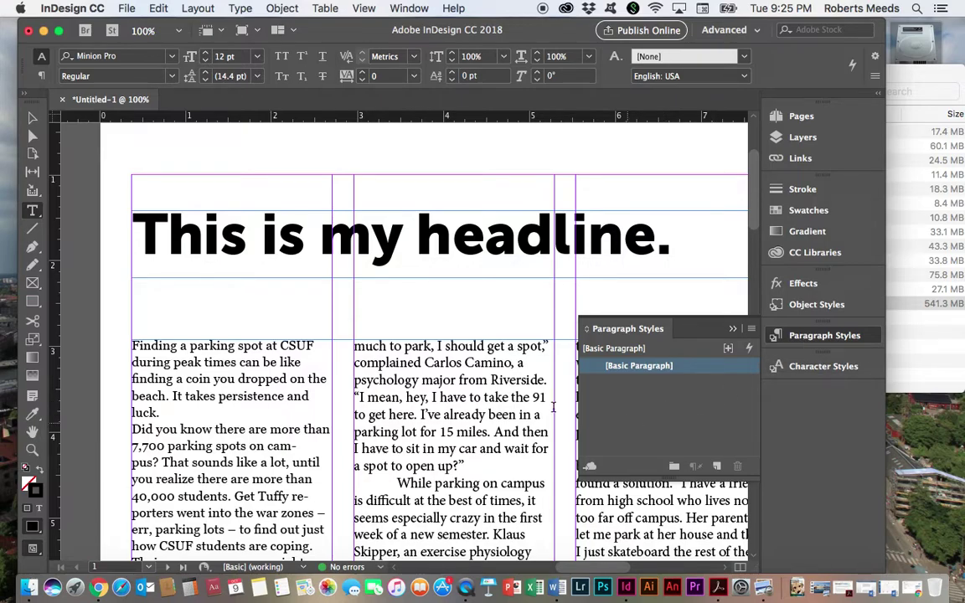
# Create a paragraph style, Paragraph Style 1, and raise its first line indent by four increments.
pyautogui.click(717, 468)
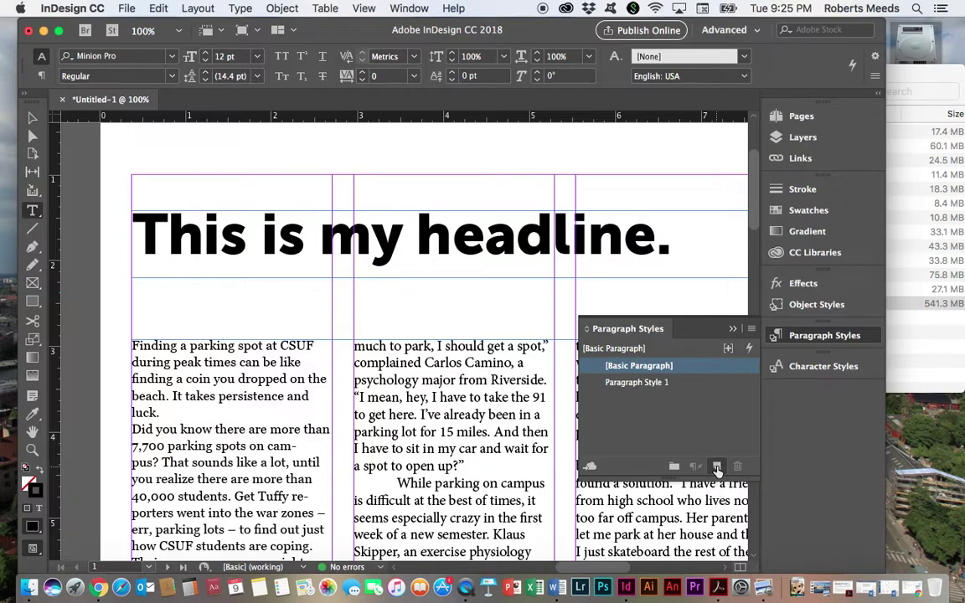
pyautogui.doubleClick(634, 383)
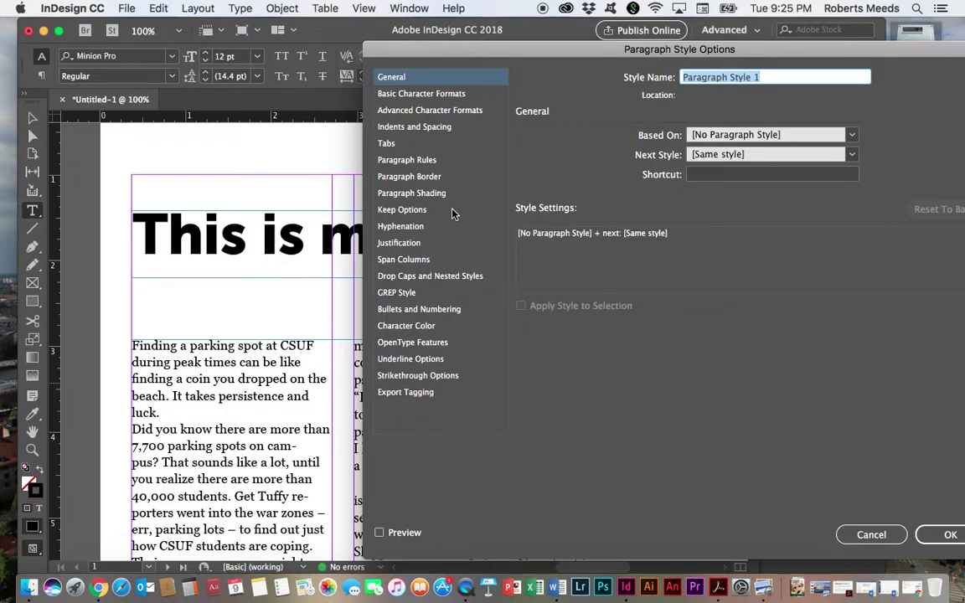
pyautogui.click(399, 128)
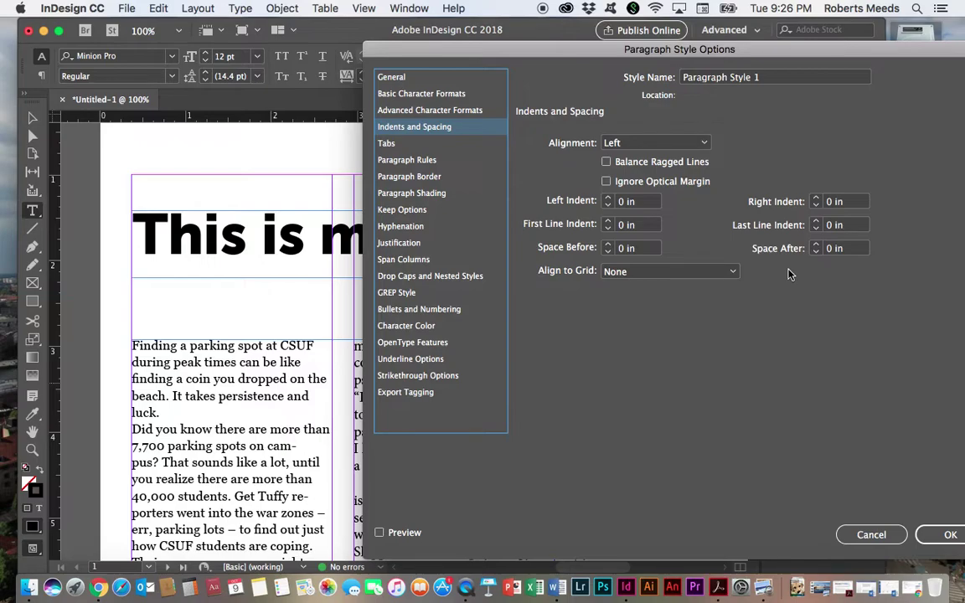
pyautogui.click(607, 222)
pyautogui.click(607, 222)
pyautogui.click(607, 222)
pyautogui.click(607, 222)
pyautogui.click(942, 536)
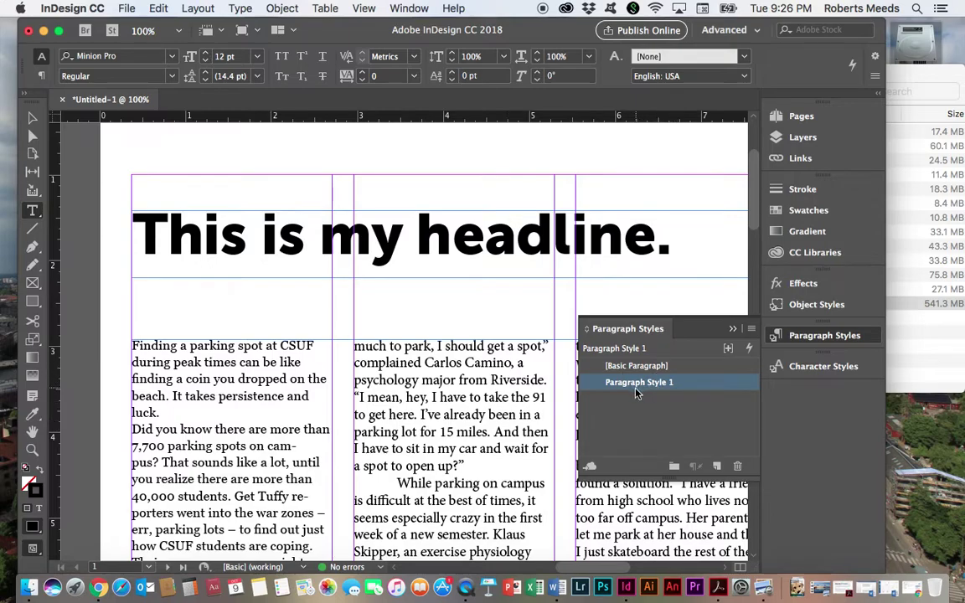
# Select all the body text of the story and apply Paragraph Style 1 to it.
pyautogui.click(133, 345)
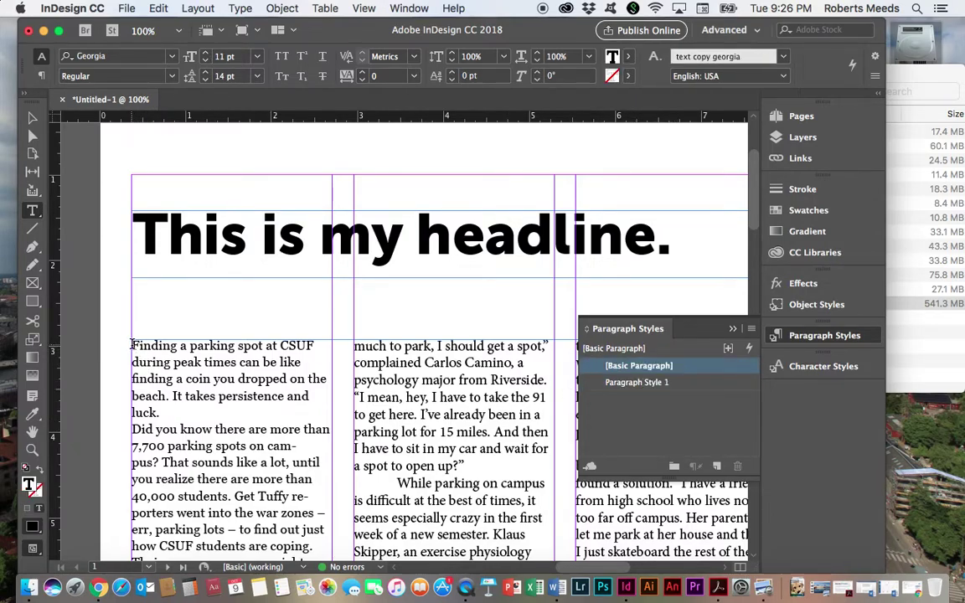
pyautogui.press('super+a')
pyautogui.press('super+c')
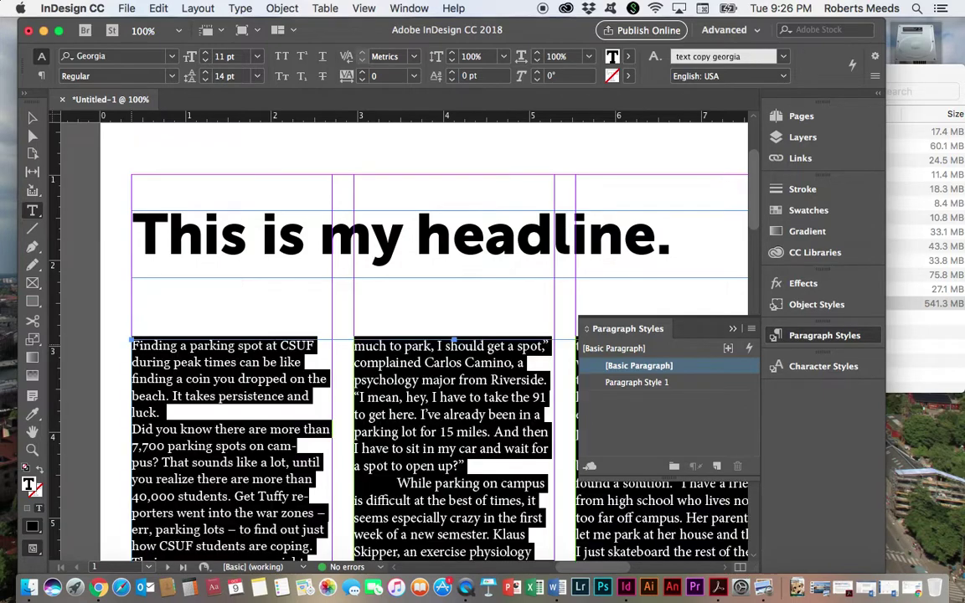
pyautogui.click(636, 383)
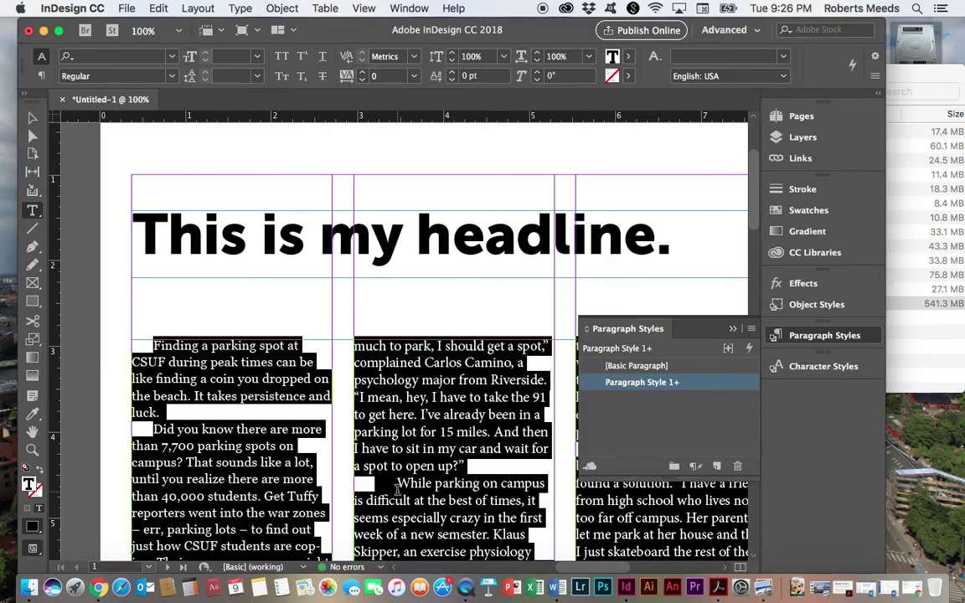
pyautogui.click(316, 478)
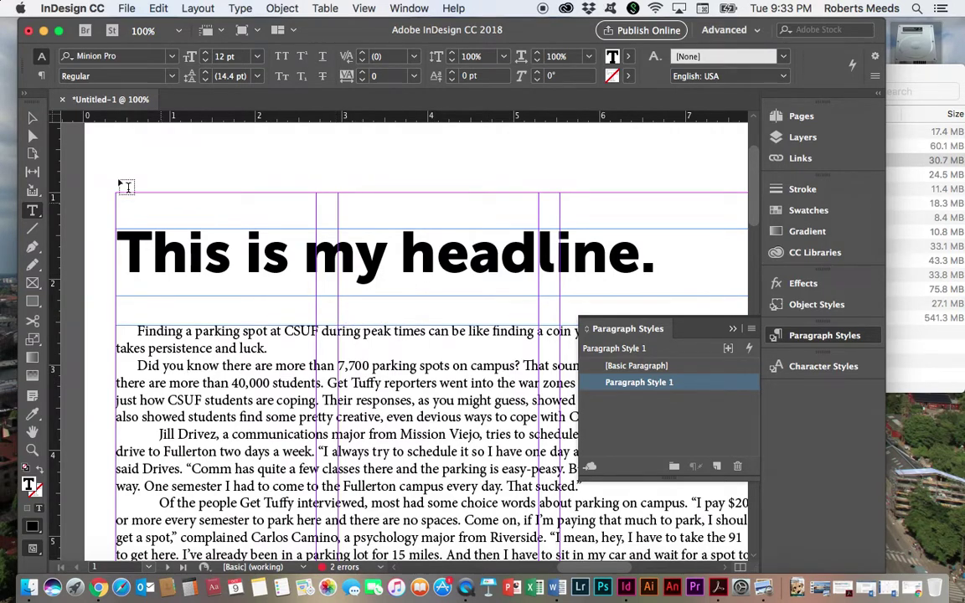
# Delete the existing body text frame and draw a new one below the headline, spanning all three columns down to the bottom margin.
pyautogui.click(33, 118)
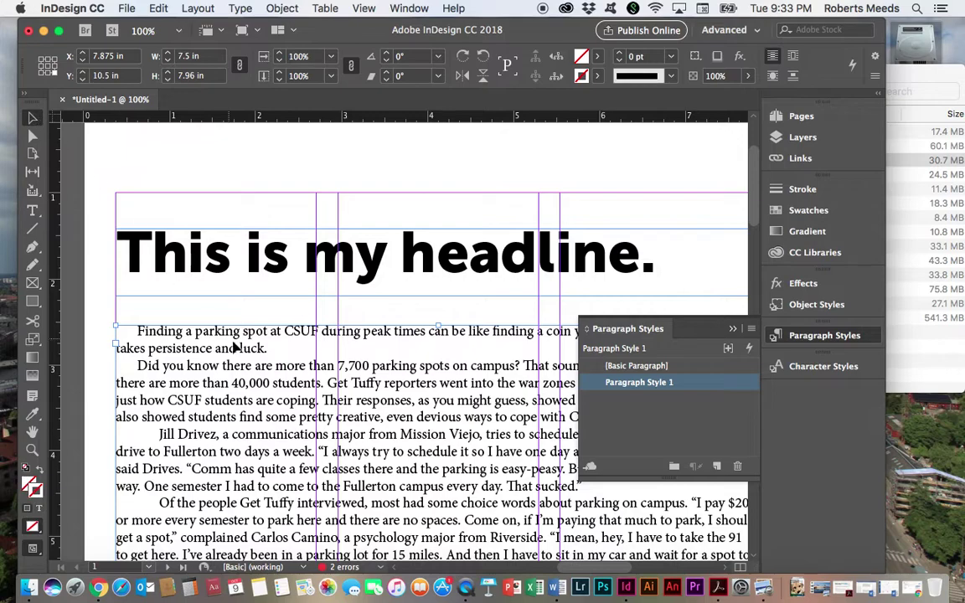
pyautogui.press('Delete')
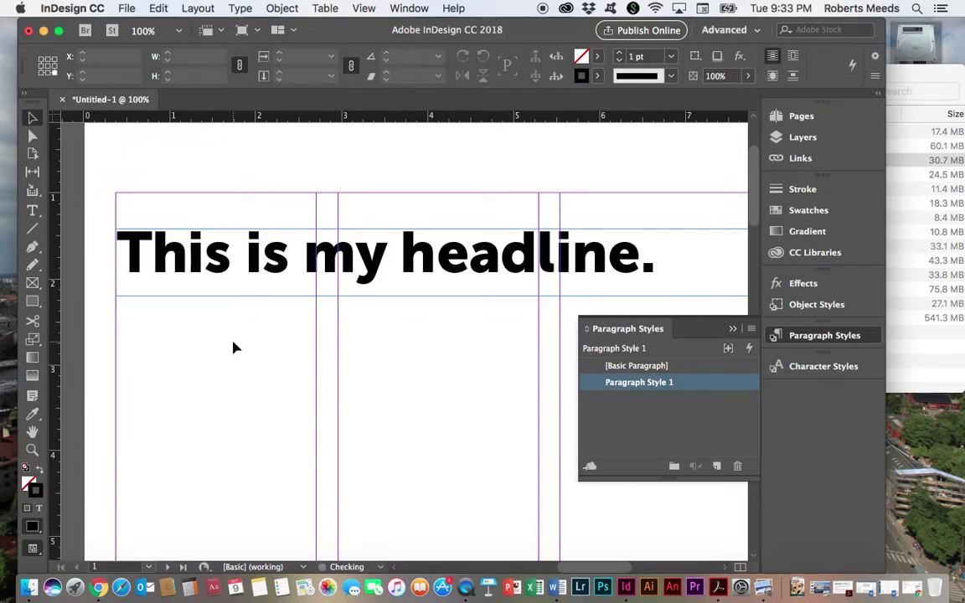
pyautogui.click(731, 329)
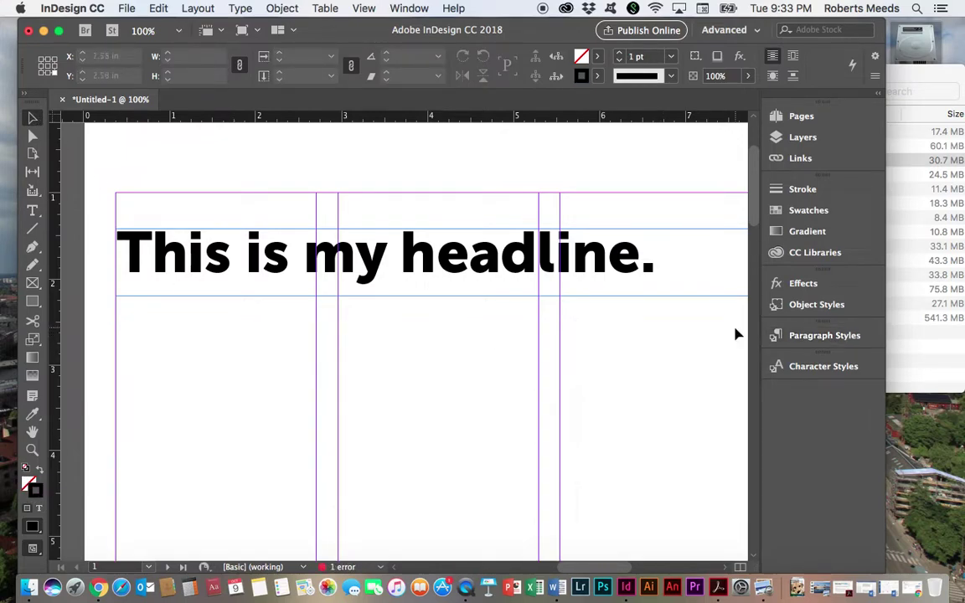
pyautogui.click(33, 209)
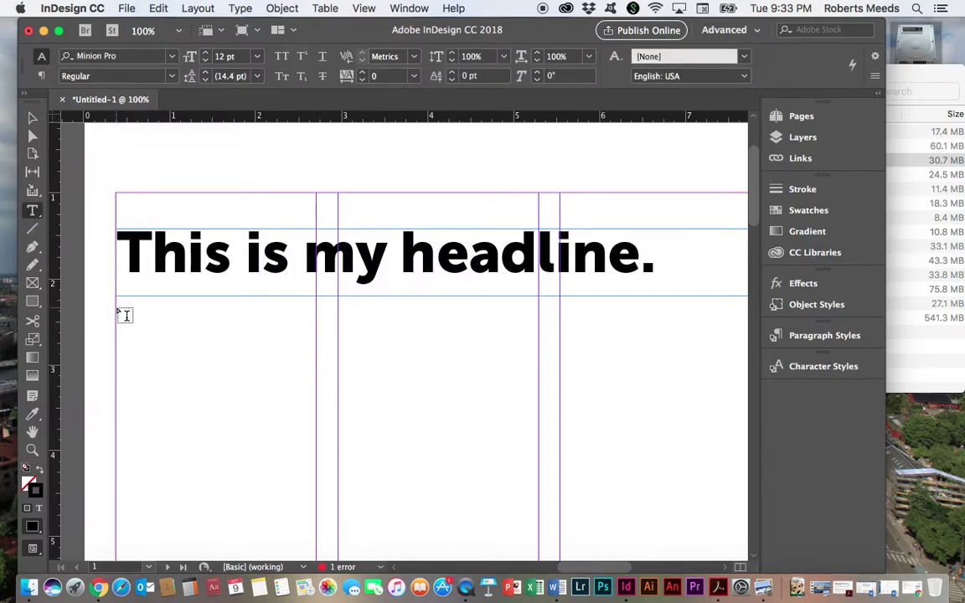
pyautogui.press('super+0')
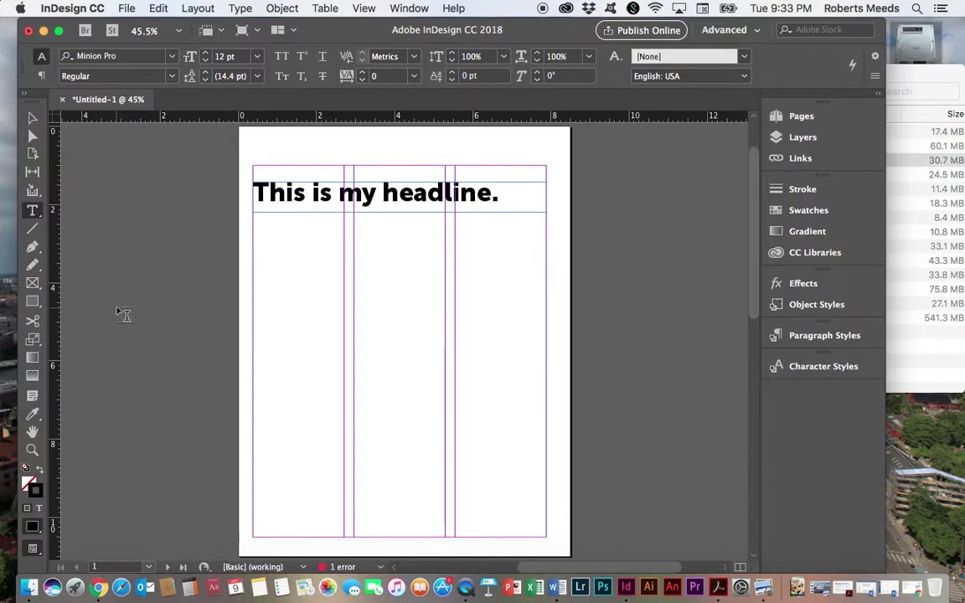
pyautogui.moveTo(254, 227); pyautogui.dragTo(546, 537)
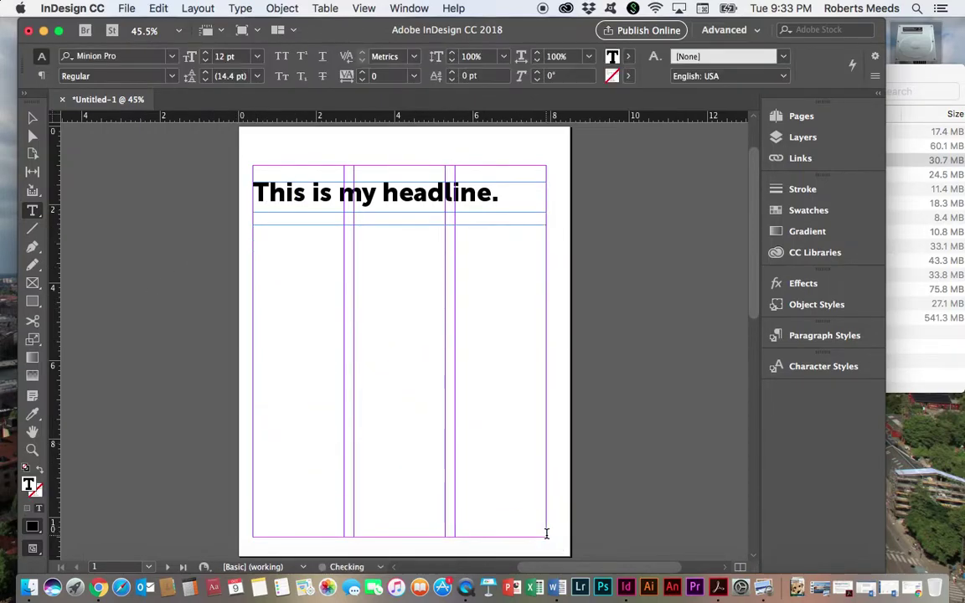
# Set the new frame to Paragraph Style 1 and the text copy georgia character style, and paste the copied parking story into it.
pyautogui.click(819, 337)
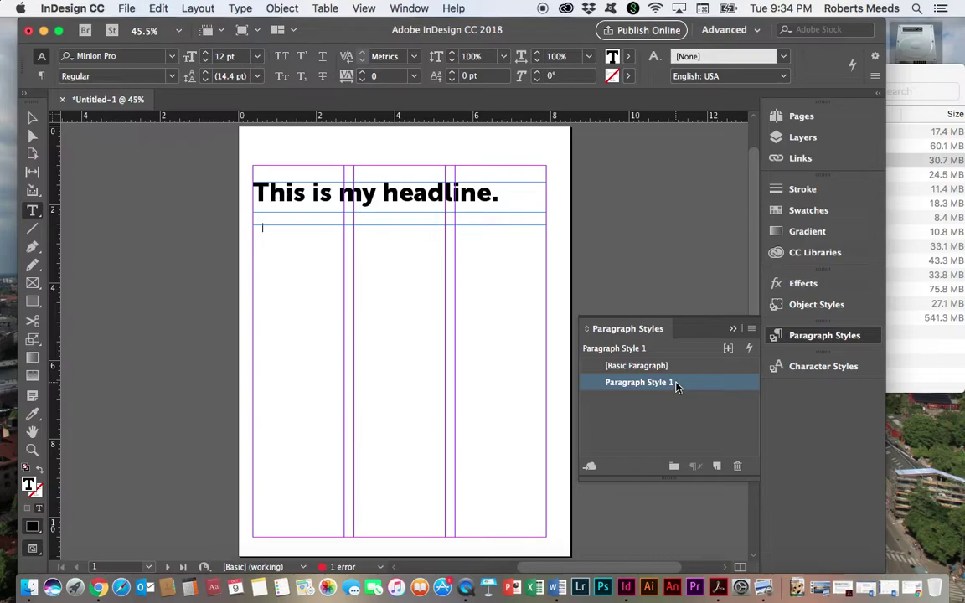
pyautogui.click(801, 371)
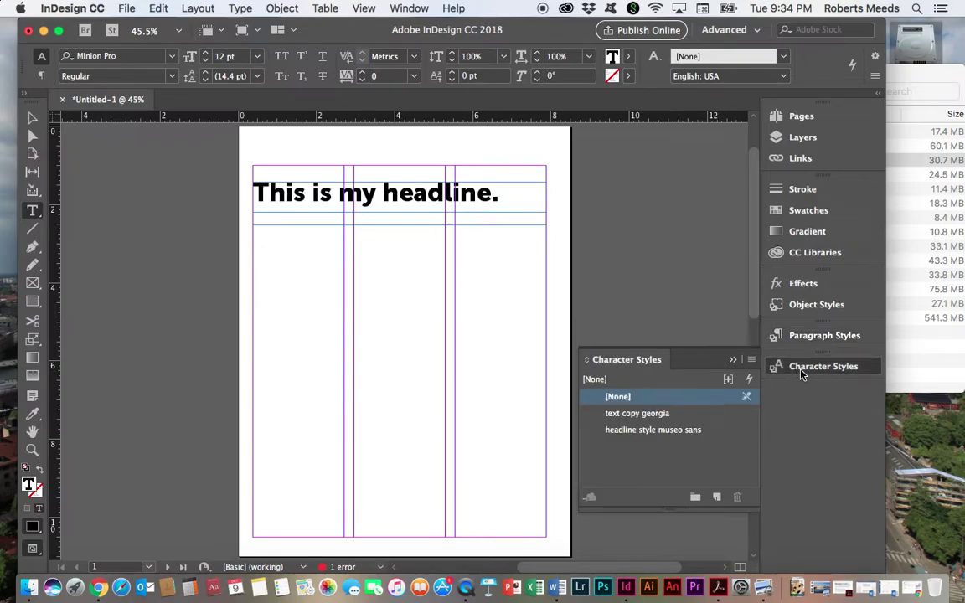
pyautogui.click(624, 416)
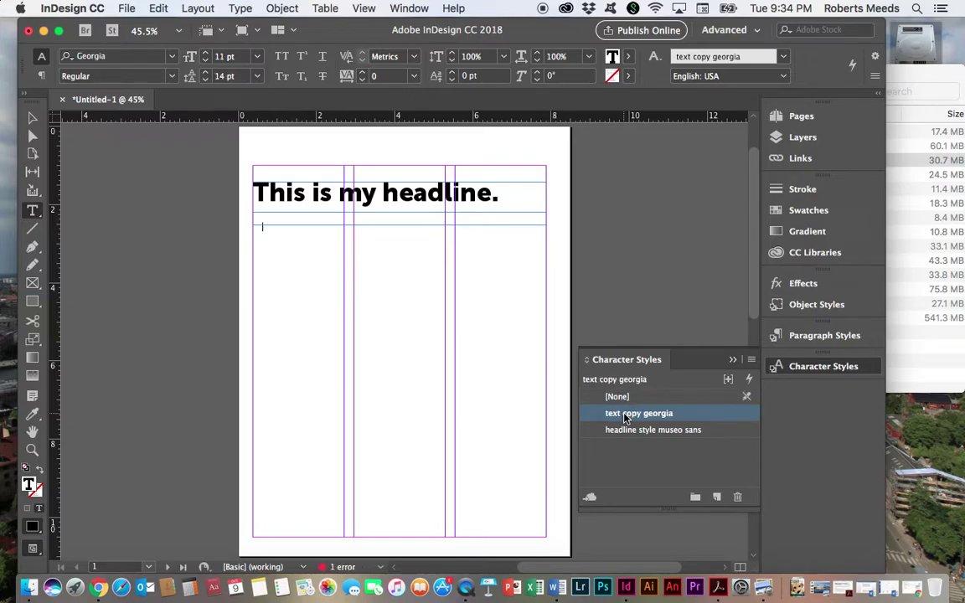
pyautogui.press('super+v')
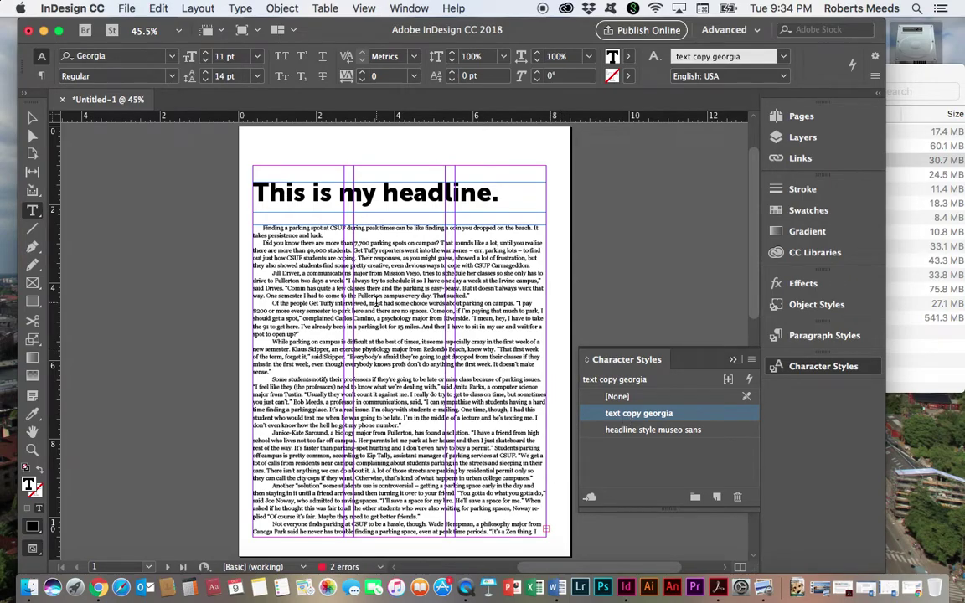
# Remove the extra tab at the start of the third, fourth and fifth paragraphs of the body text.
pyautogui.scroll(5, 375, 303)
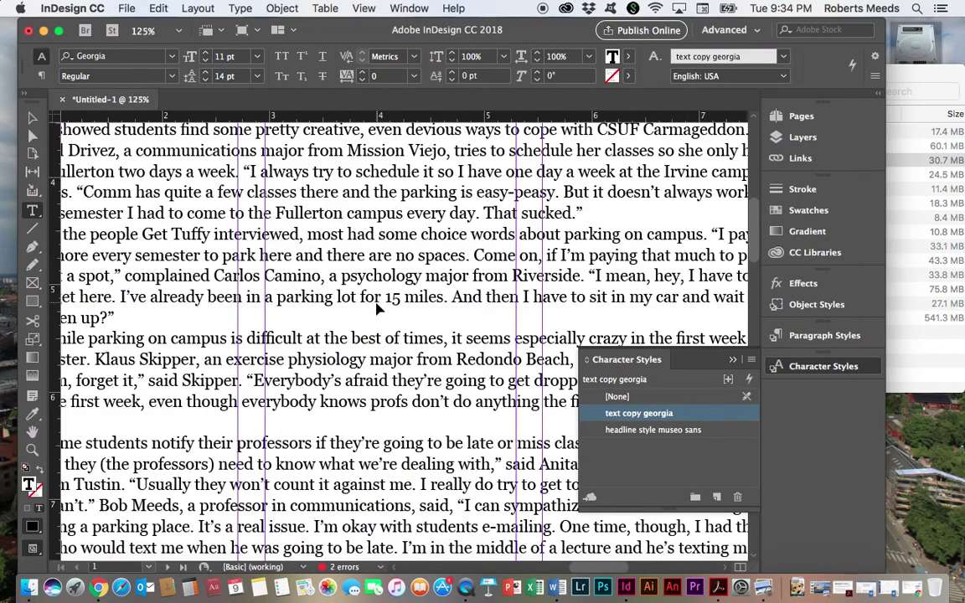
pyautogui.scroll(5, 318, 256)
pyautogui.hscroll(-5, 318, 255)
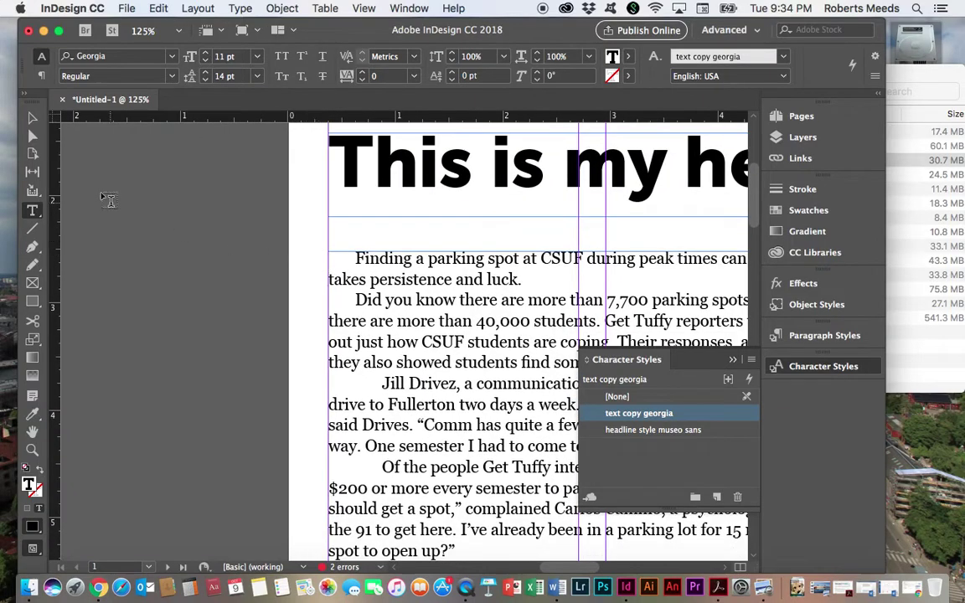
pyautogui.click(378, 258)
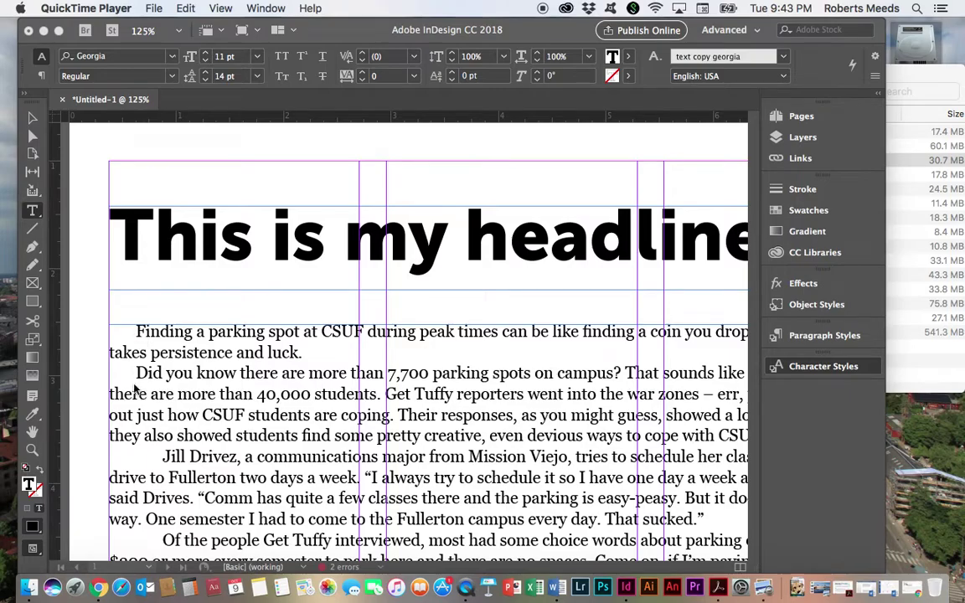
pyautogui.scroll(-5, 323, 469)
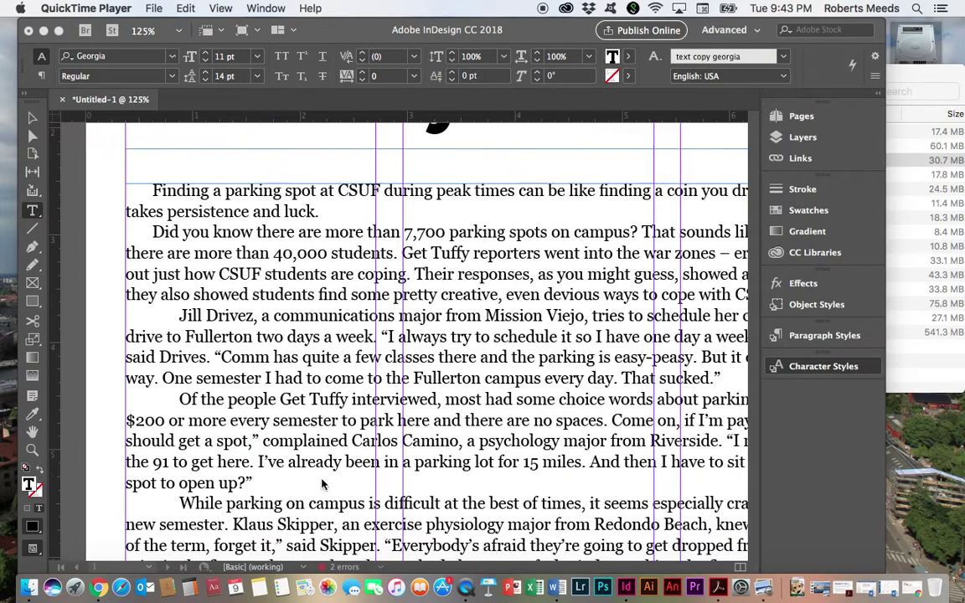
pyautogui.scroll(3, 320, 482)
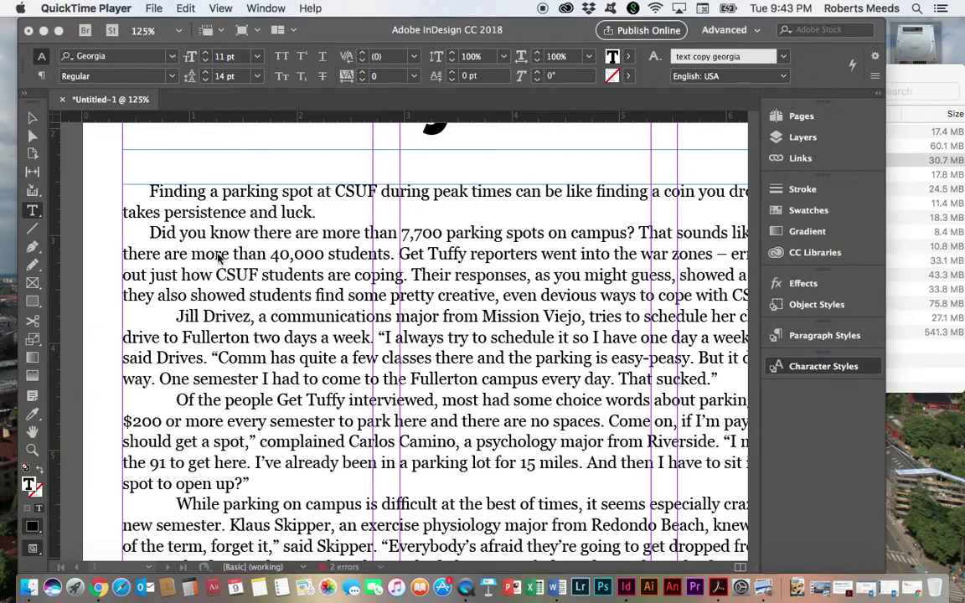
pyautogui.click(177, 322)
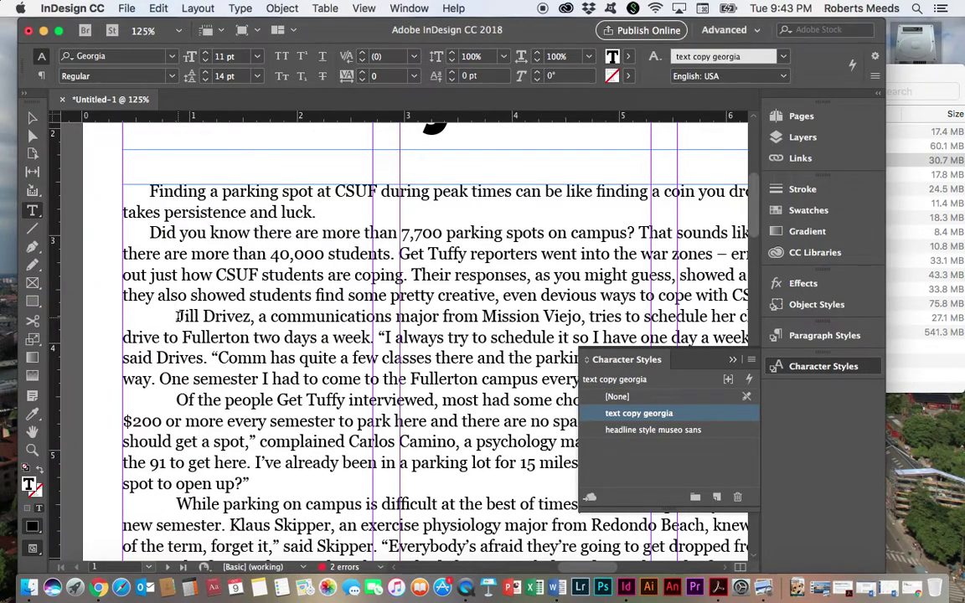
pyautogui.press('BackSpace')
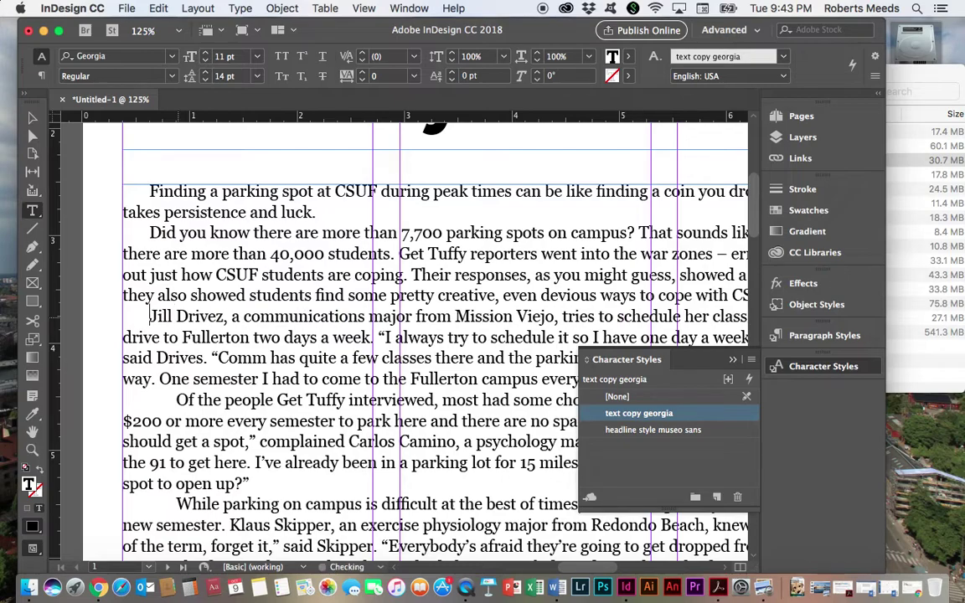
pyautogui.click(177, 400)
pyautogui.press('BackSpace')
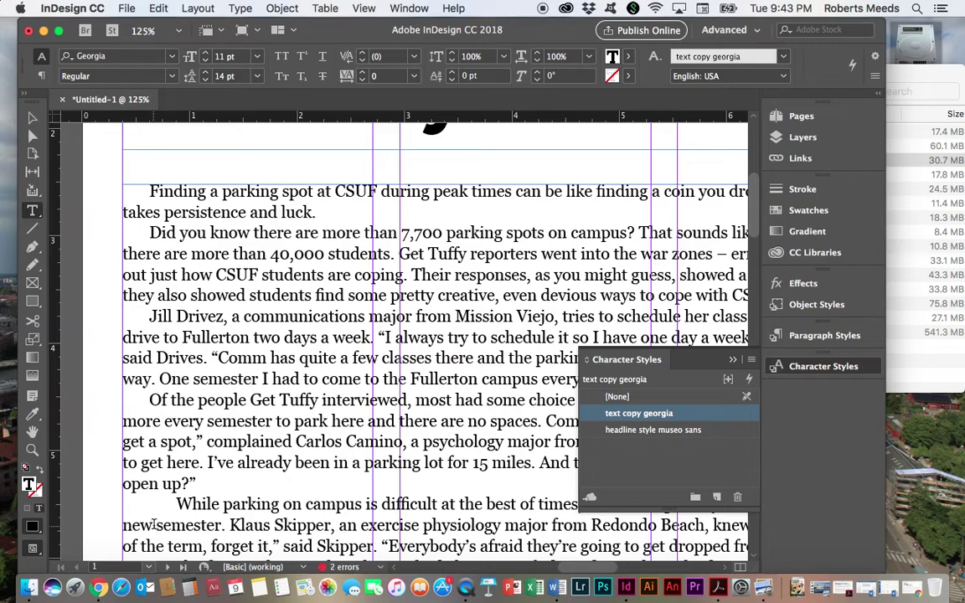
pyautogui.click(177, 503)
pyautogui.press('BackSpace')
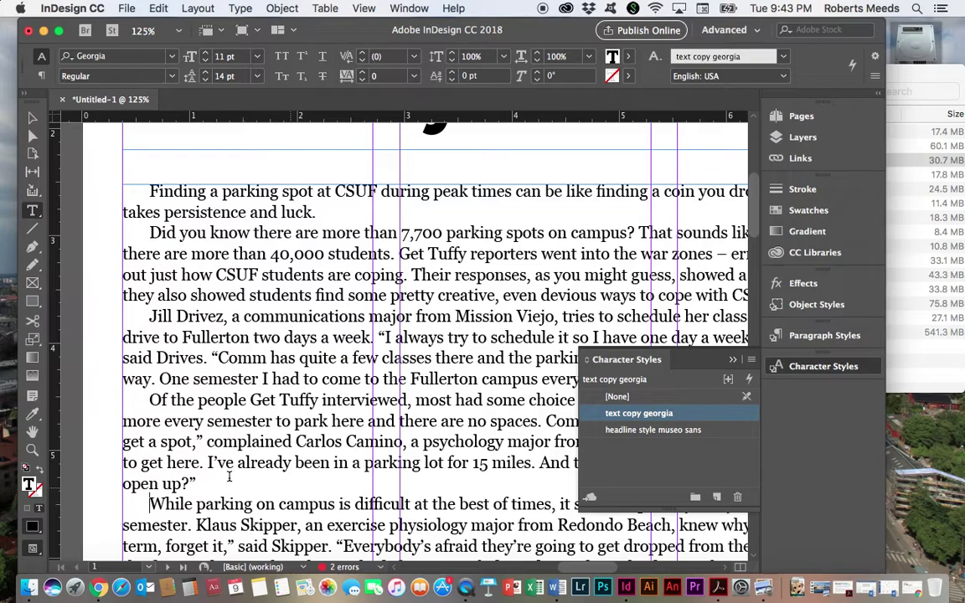
# Draw a text frame on blank page 3 across all three columns, from the top margin down to about 6.8 in.
pyautogui.scroll(-10, 251, 486)
pyautogui.scroll(-8, 264, 486)
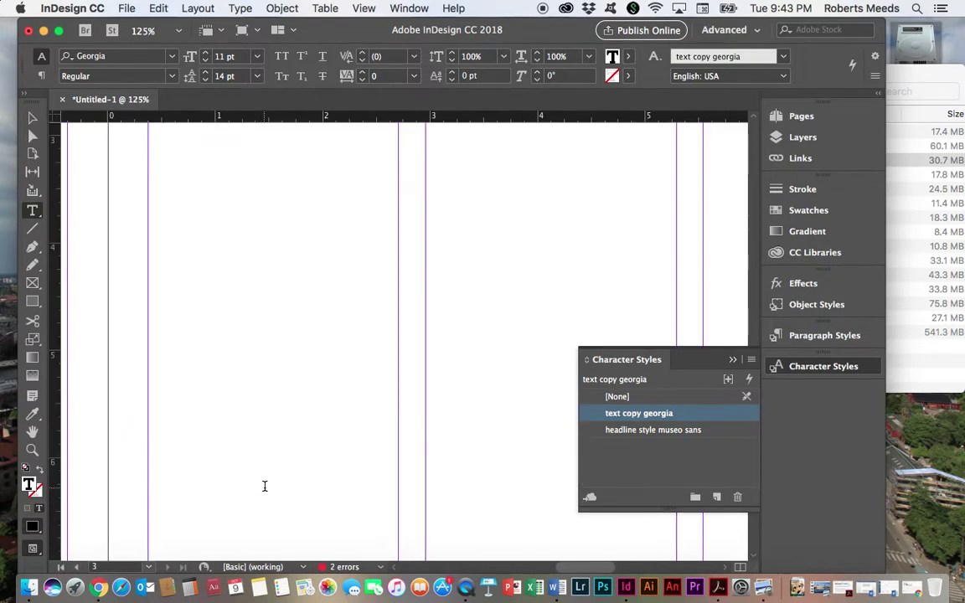
pyautogui.scroll(2, 264, 486)
pyautogui.hscroll(2, 264, 486)
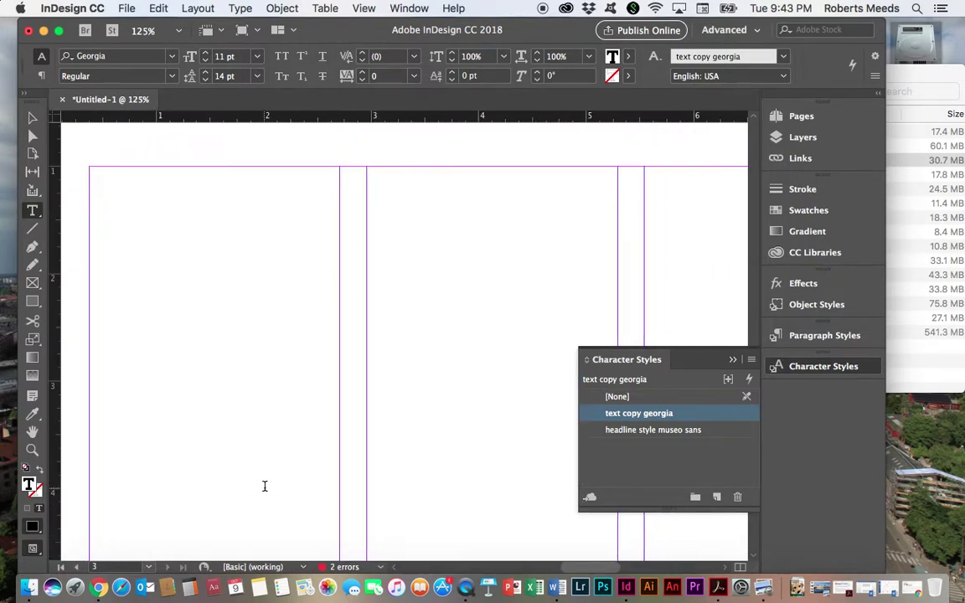
pyautogui.scroll(-5, 264, 486)
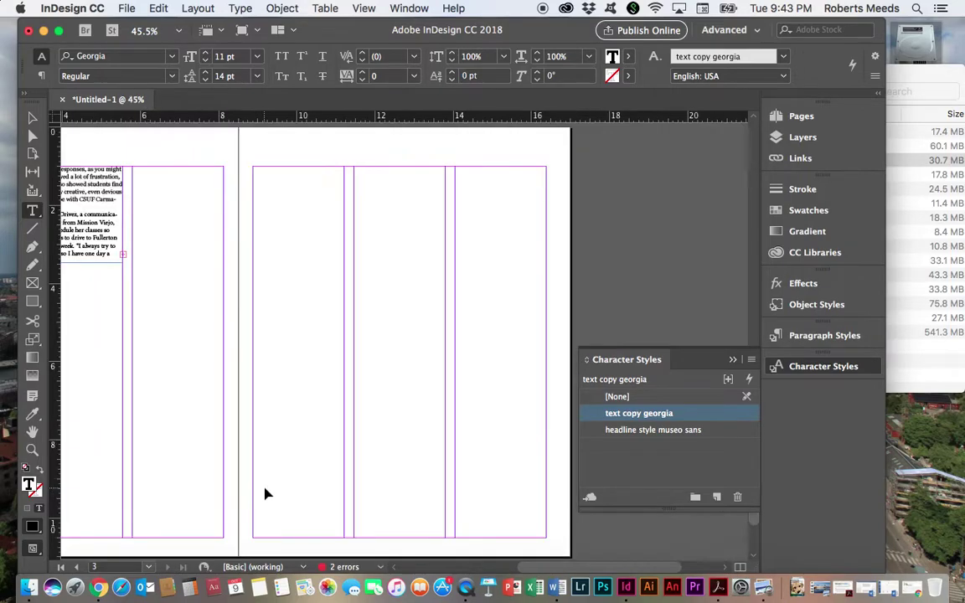
pyautogui.click(32, 210)
pyautogui.moveTo(255, 169); pyautogui.dragTo(547, 398)
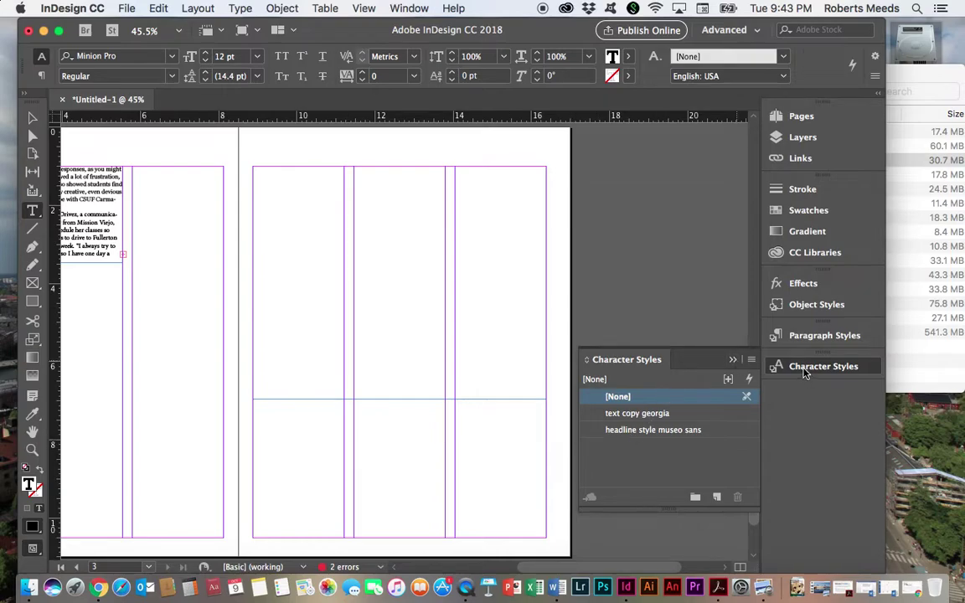
# Set the empty page 3 text frame to the text copy georgia character style and Paragraph Style 1.
pyautogui.click(639, 431)
pyautogui.click(646, 414)
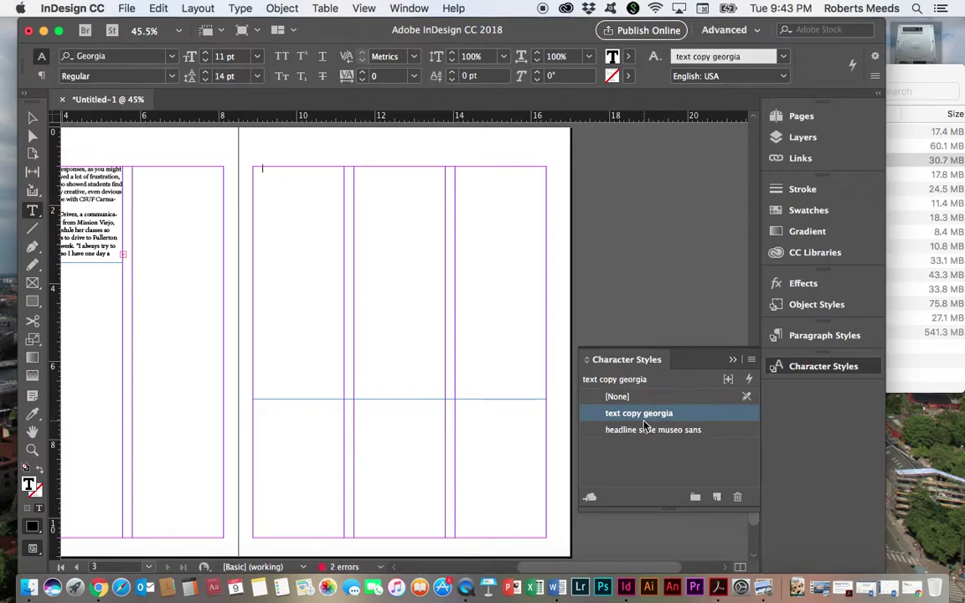
pyautogui.click(784, 336)
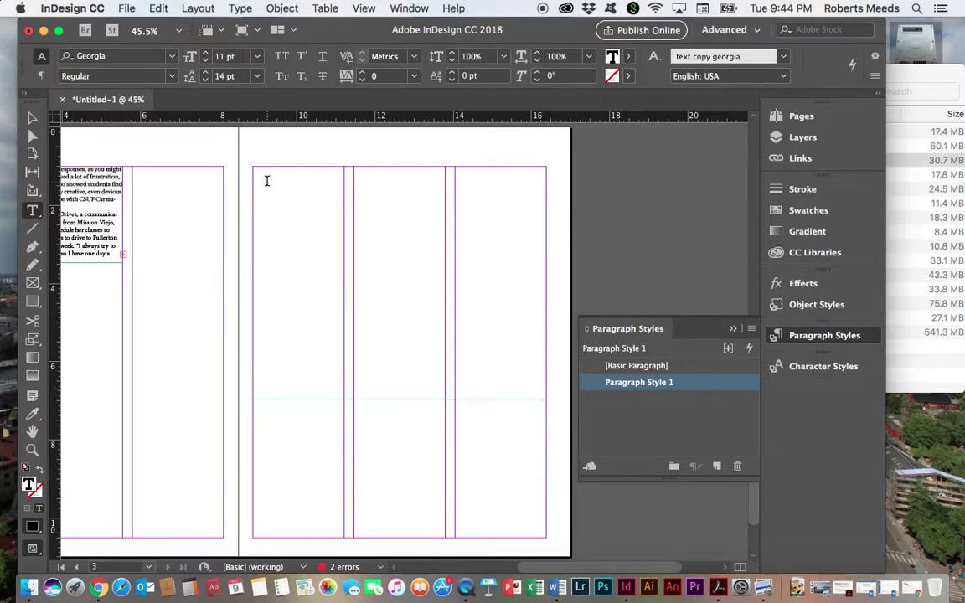
# Choose Project 3 Parking story text and infographic data.docx for placement in the page 3 text frame, with Show Import Options enabled.
pyautogui.click(260, 172)
pyautogui.click(126, 7)
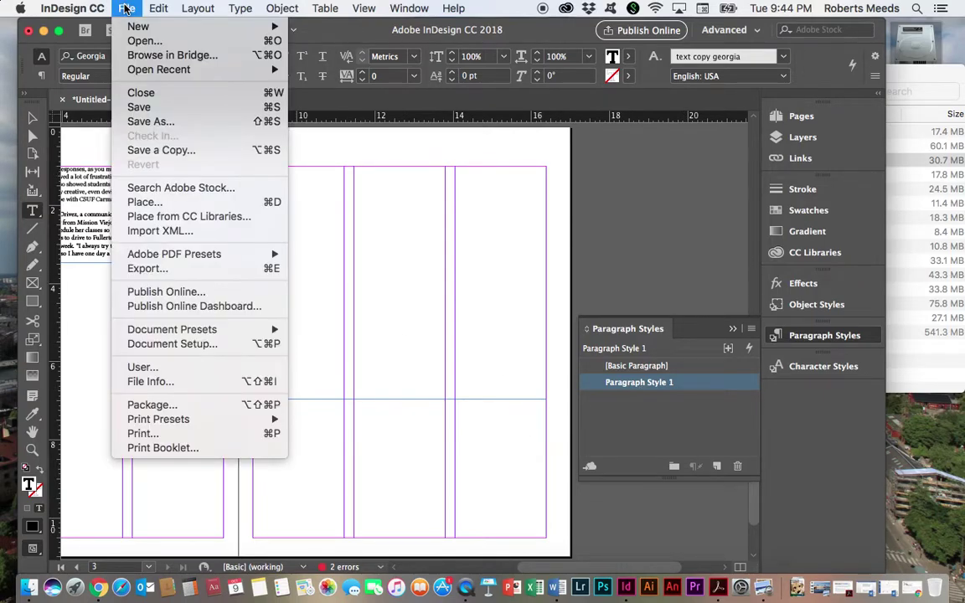
pyautogui.click(155, 204)
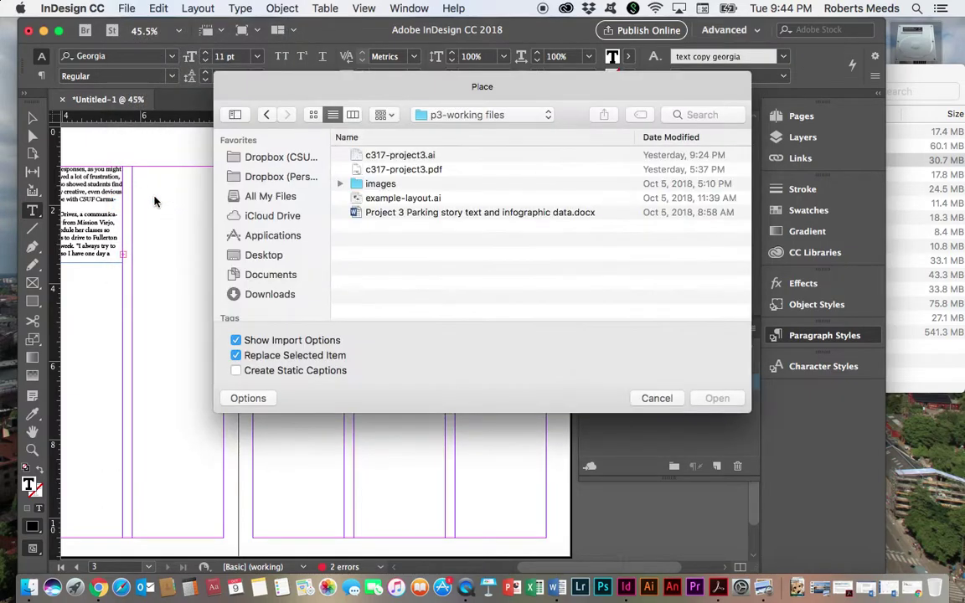
pyautogui.click(393, 213)
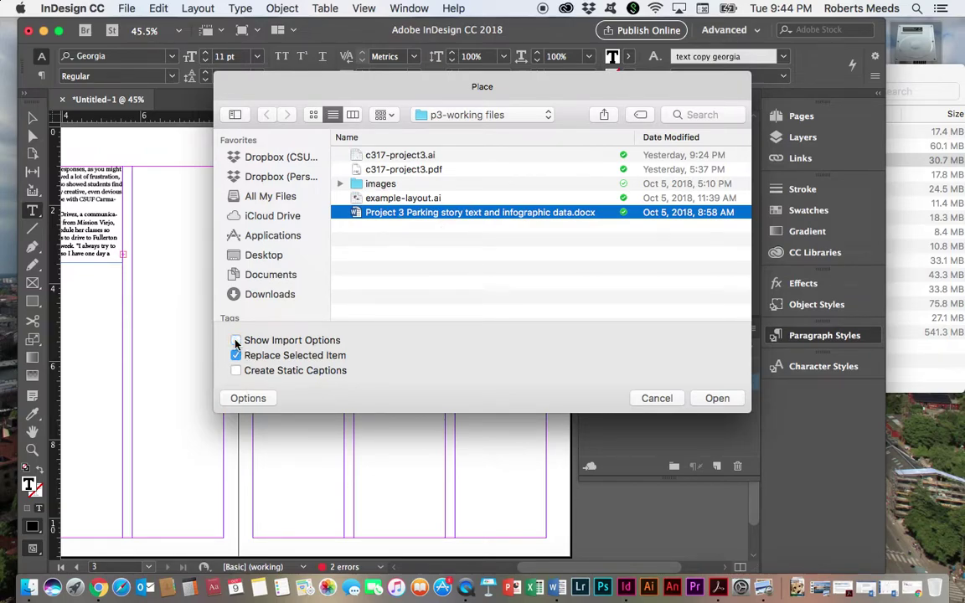
pyautogui.click(239, 404)
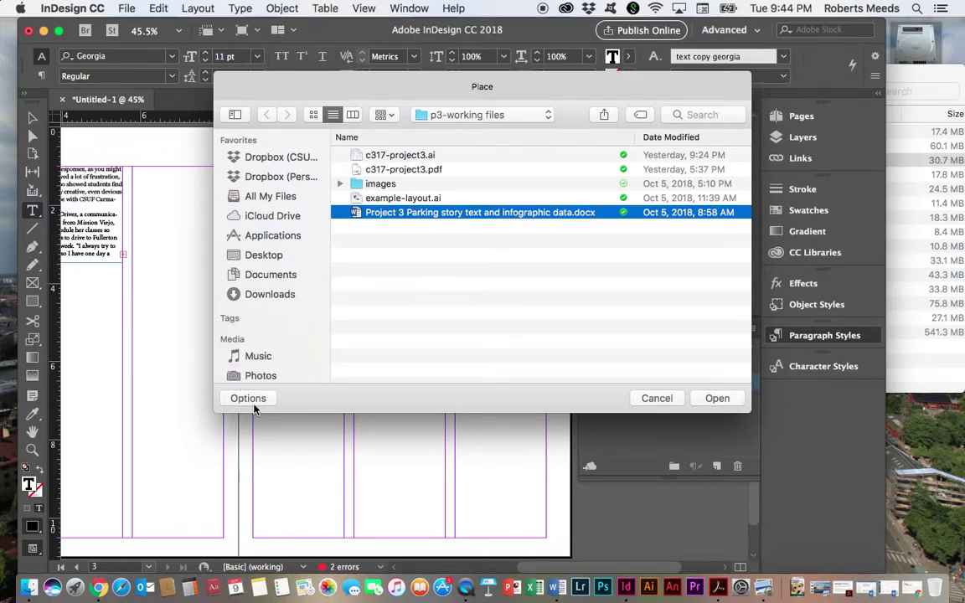
pyautogui.click(253, 405)
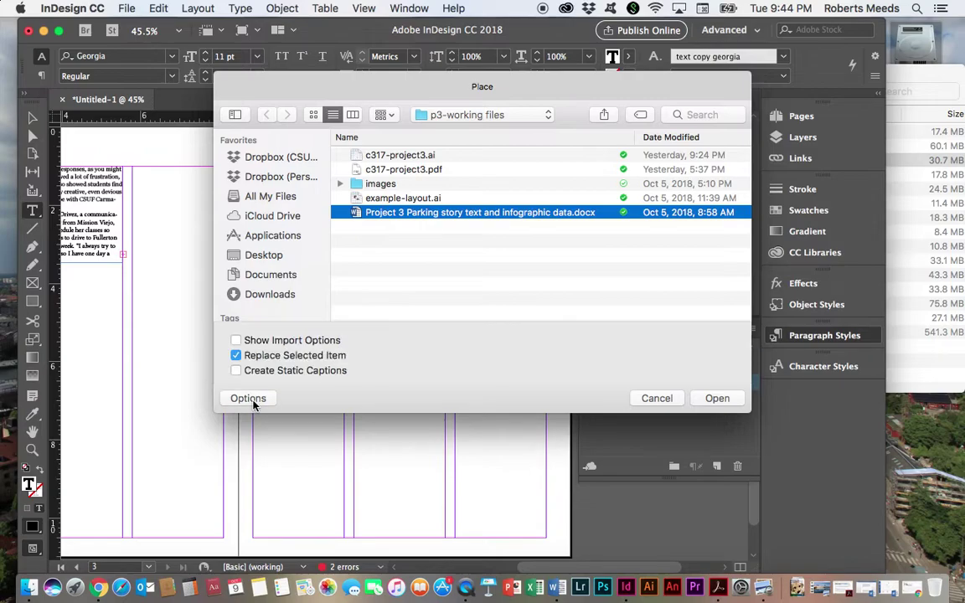
pyautogui.click(237, 341)
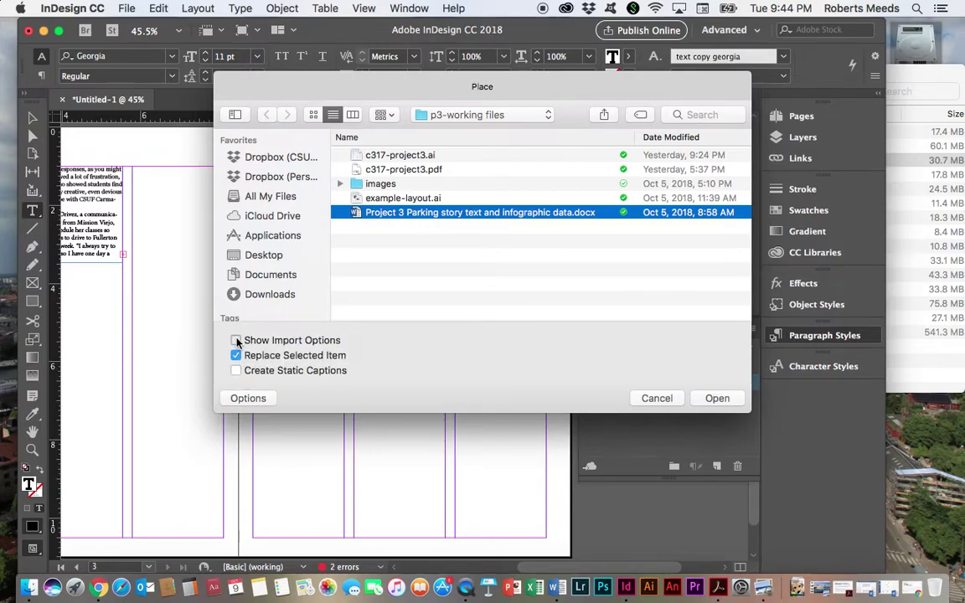
pyautogui.click(717, 398)
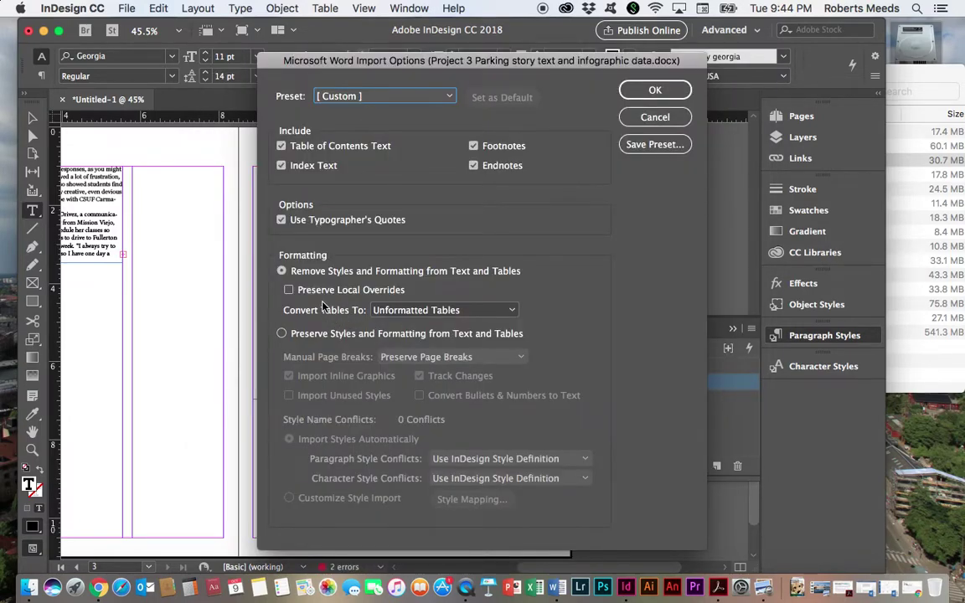
# Import the Word document using Remove Styles and Formatting from Text and Tables, without preserving local overrides.
pyautogui.click(282, 334)
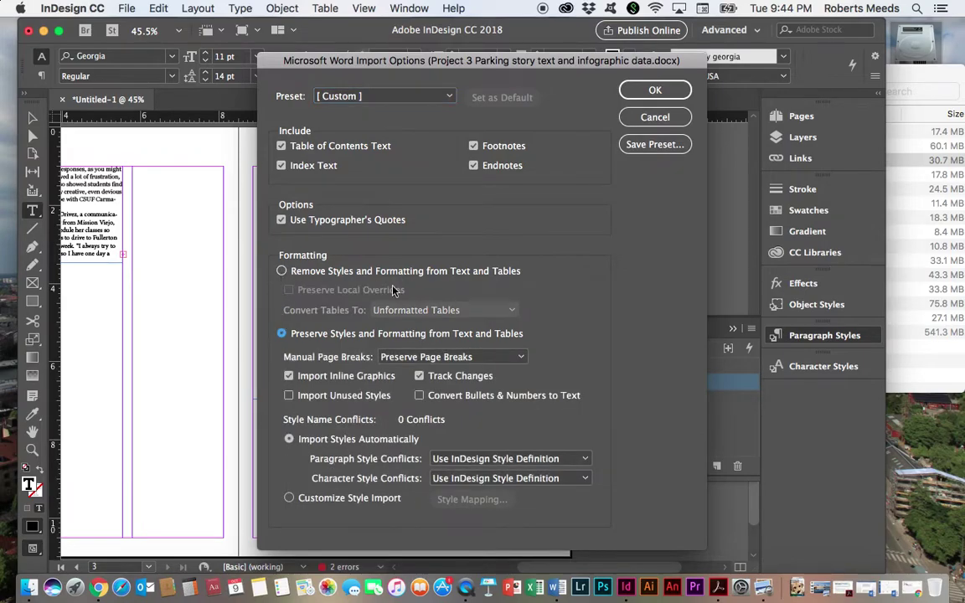
pyautogui.click(282, 271)
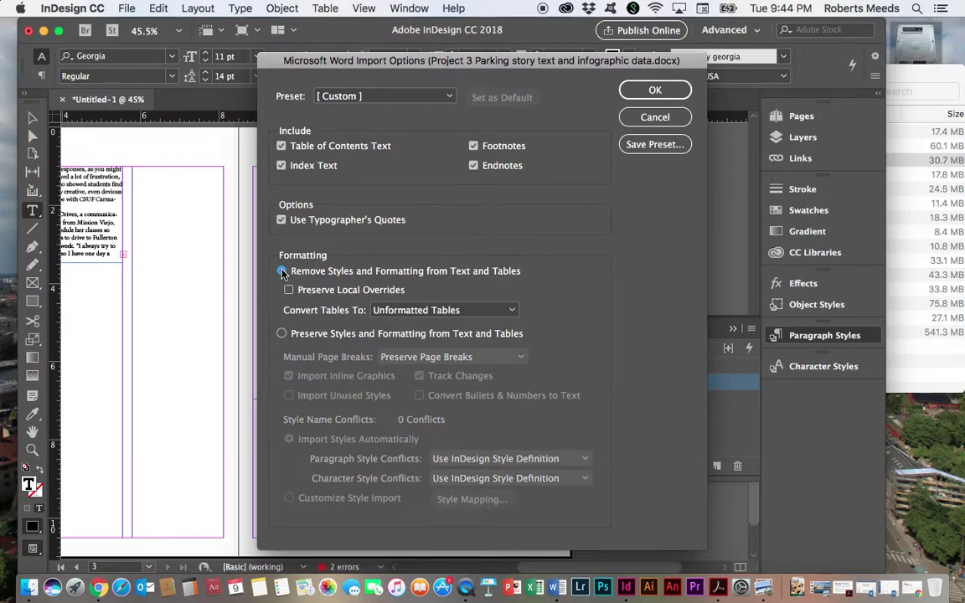
pyautogui.click(649, 89)
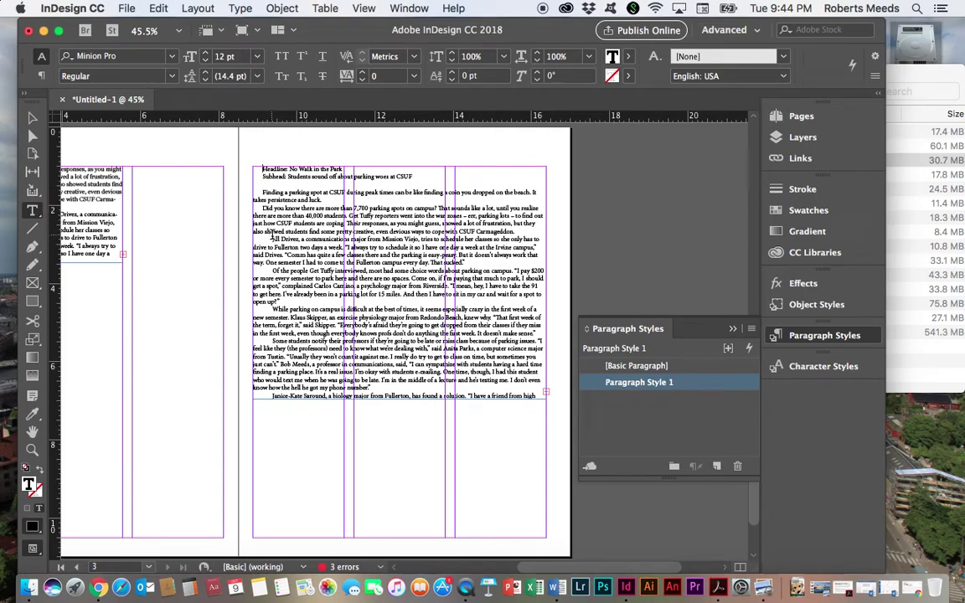
# Remove the extra tab at the start of the third, fourth and fifth body paragraphs in the page 3 frame.
pyautogui.click(272, 241)
pyautogui.press('super+equal')
pyautogui.press('super+equal')
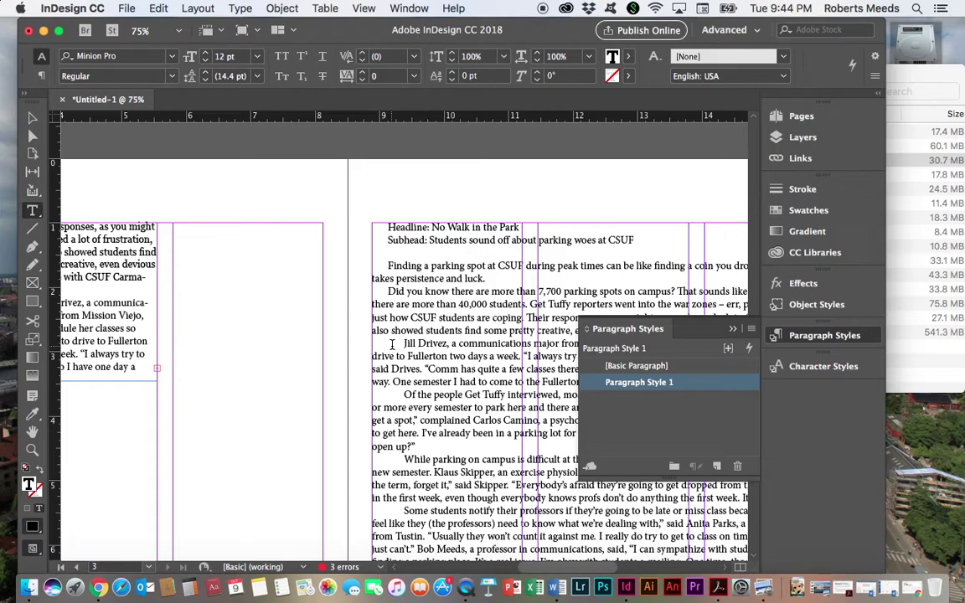
pyautogui.press('BackSpace')
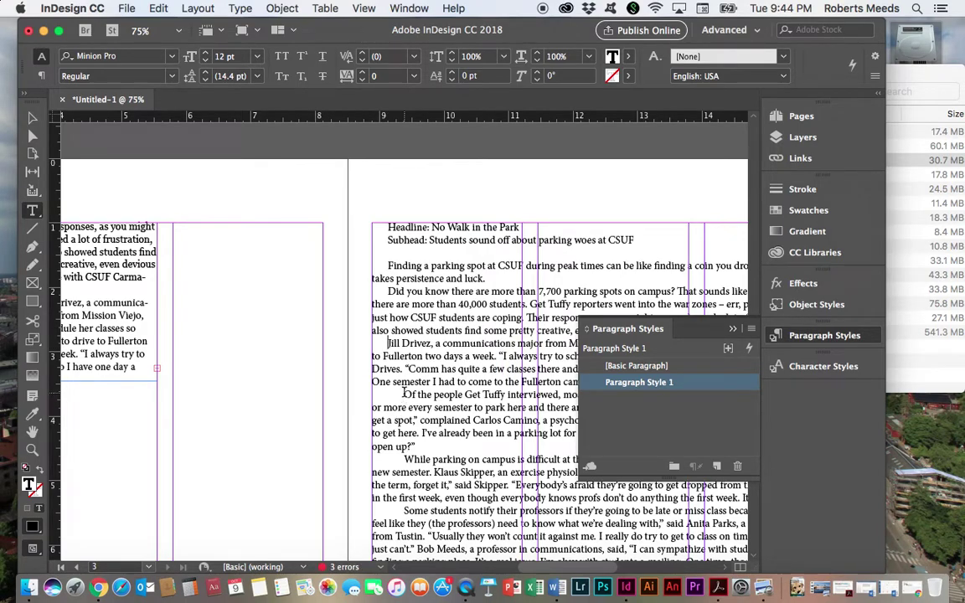
pyautogui.click(403, 393)
pyautogui.press('BackSpace')
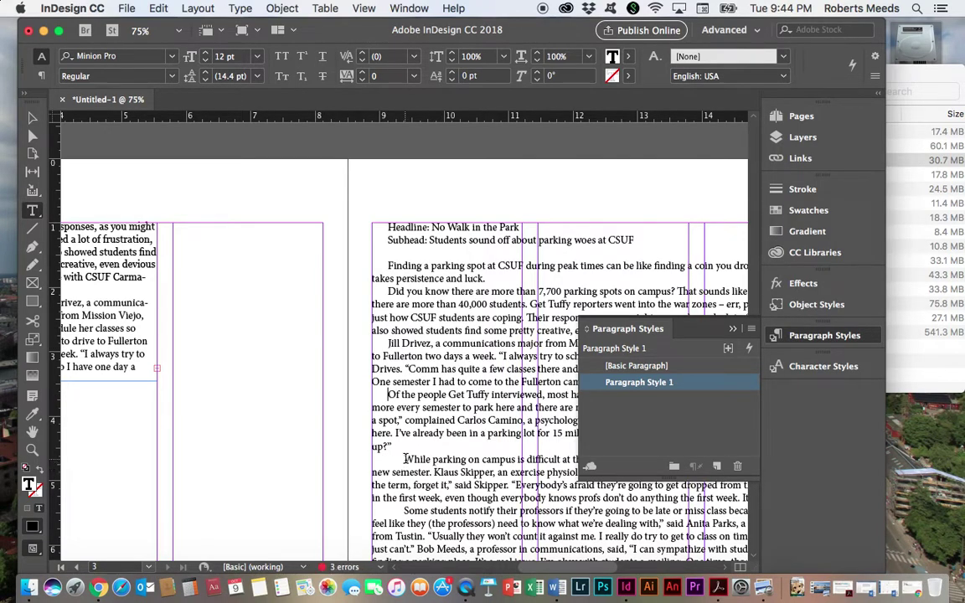
pyautogui.click(404, 459)
pyautogui.press('BackSpace')
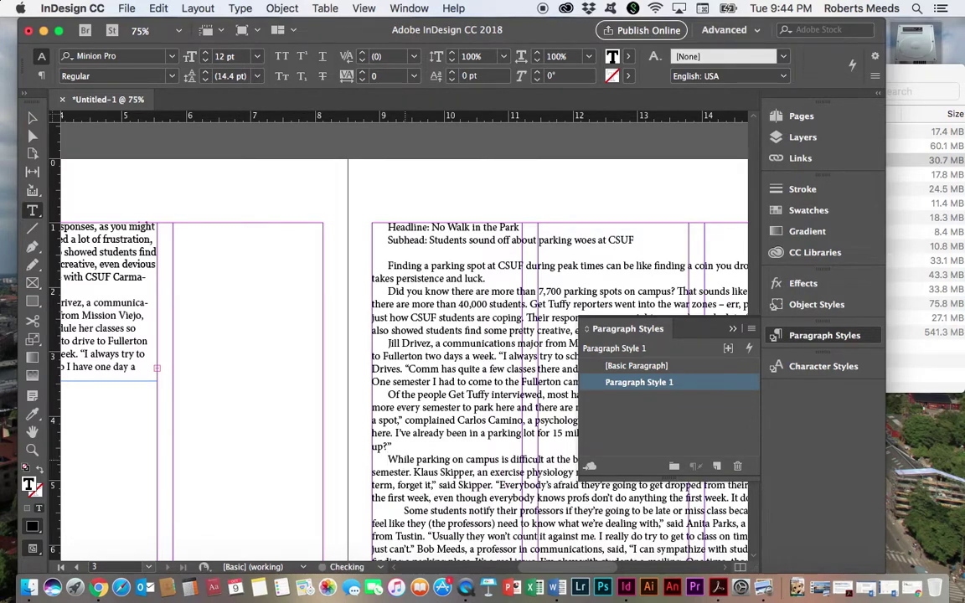